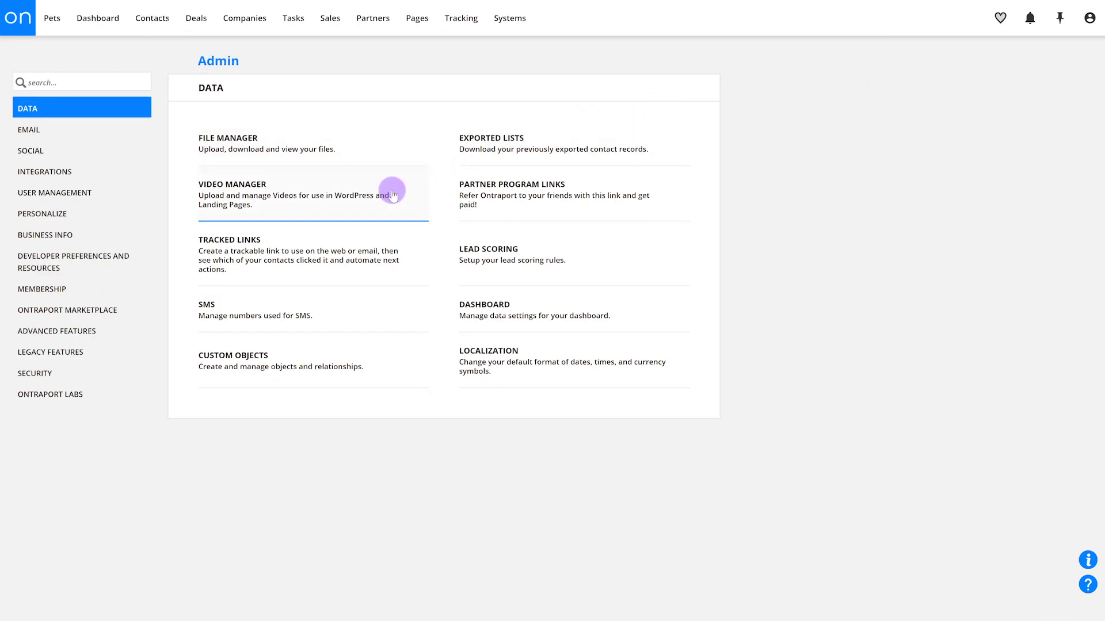
Step: Start a new video in the Video Manager and name it "My New Video v. 1"
click(390, 191)
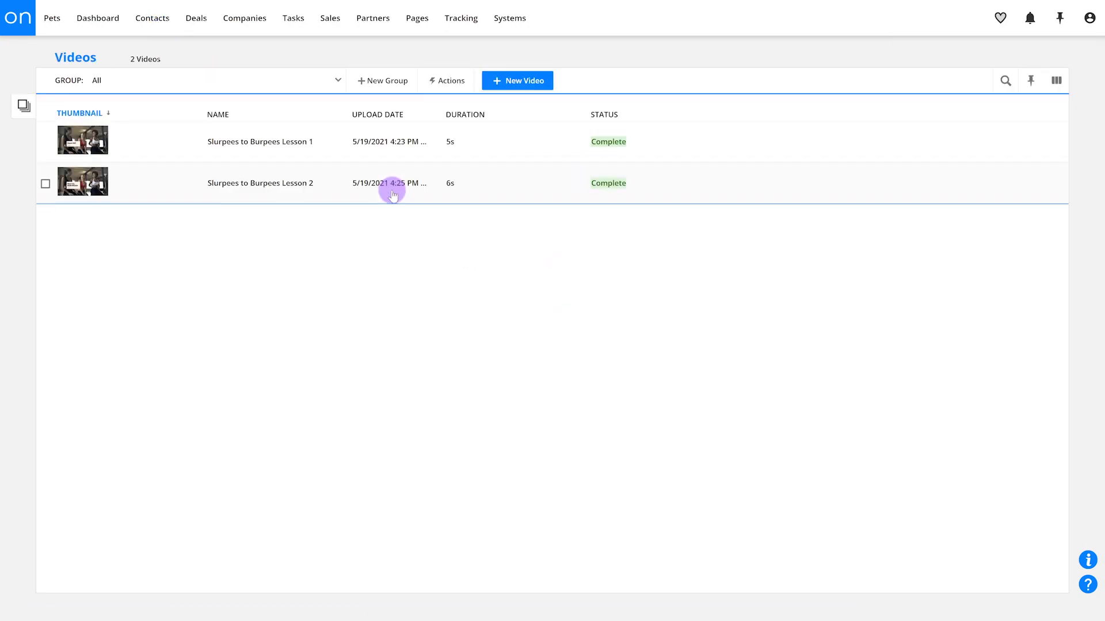
click(524, 82)
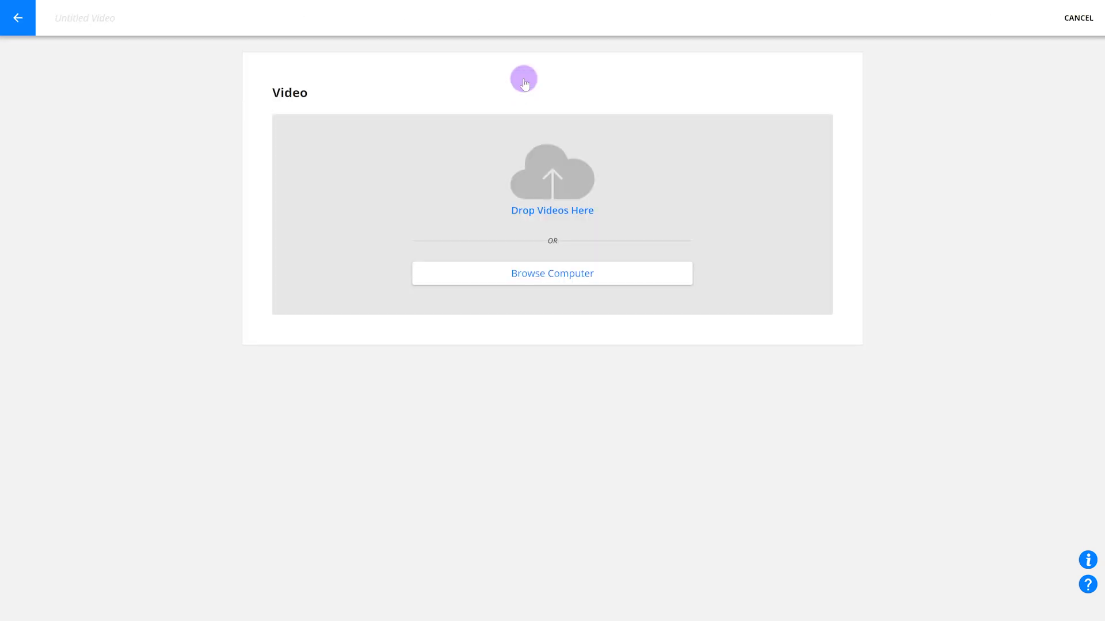
click(248, 18)
text(My New Video v. 1)
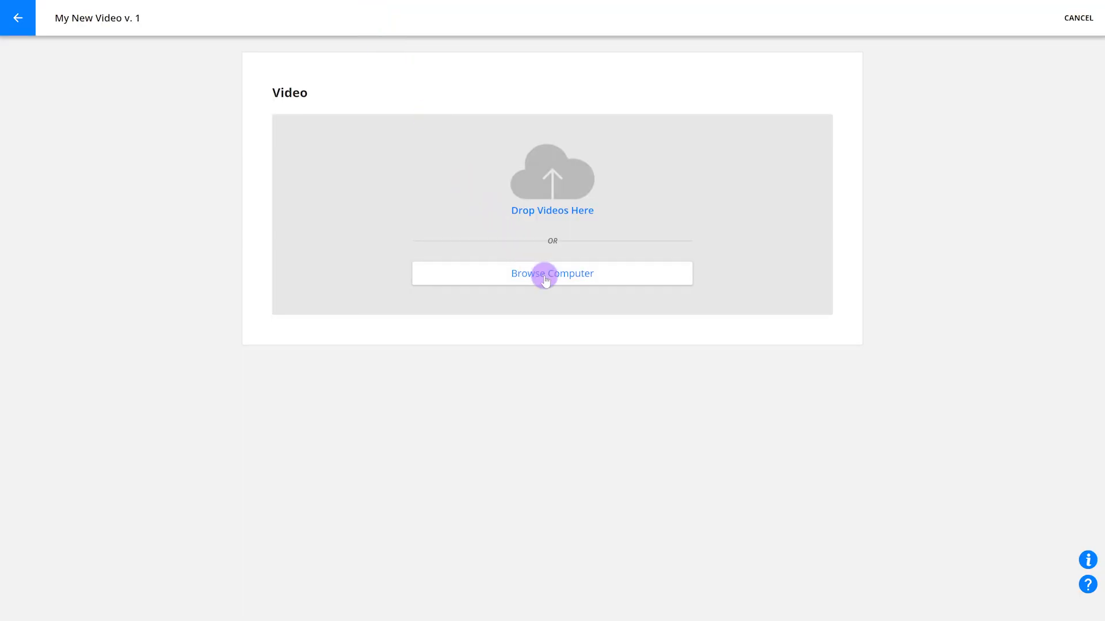
Step: Upload the video file 004_C_1 from the computer's Videos folder
click(546, 279)
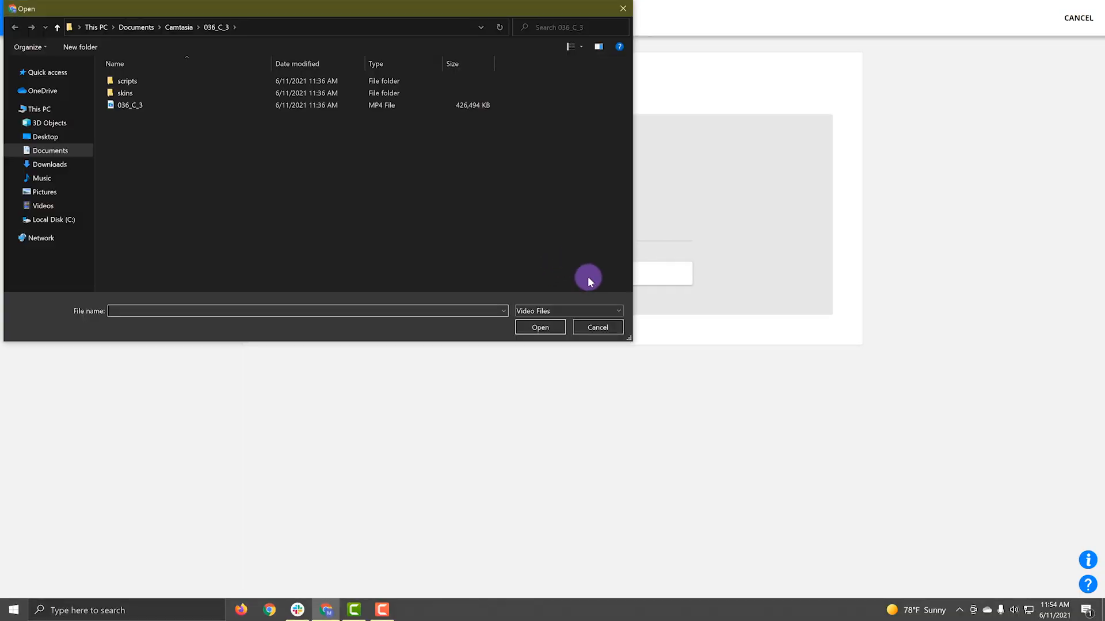
click(42, 208)
click(329, 98)
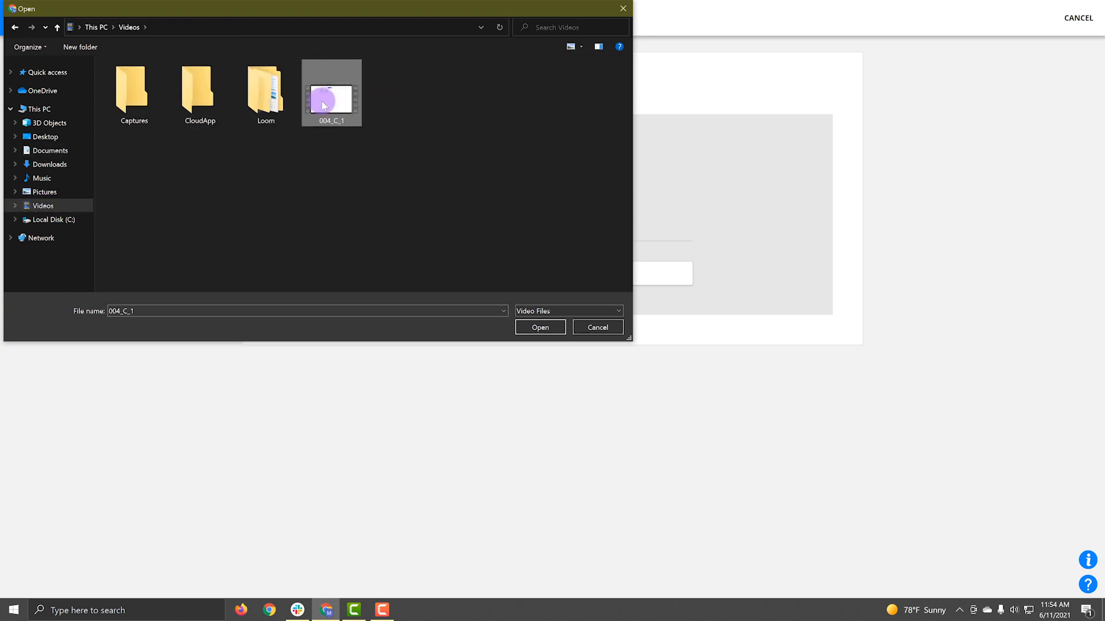
click(540, 328)
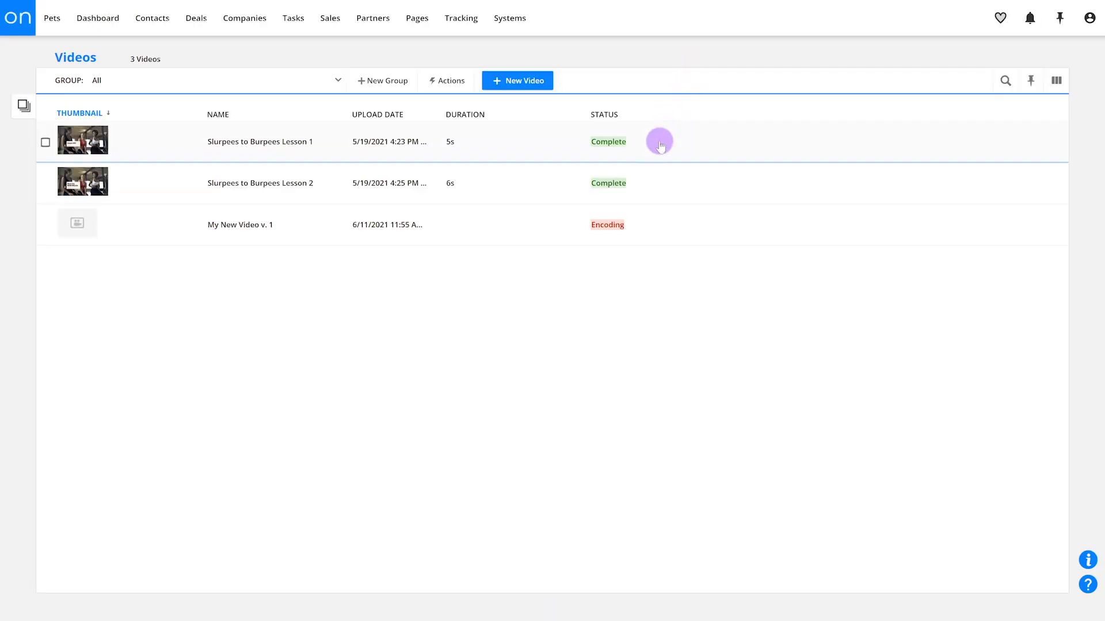
Step: Open the "My New Video v. 1" record, review its player preview, and return to the video list
click(614, 225)
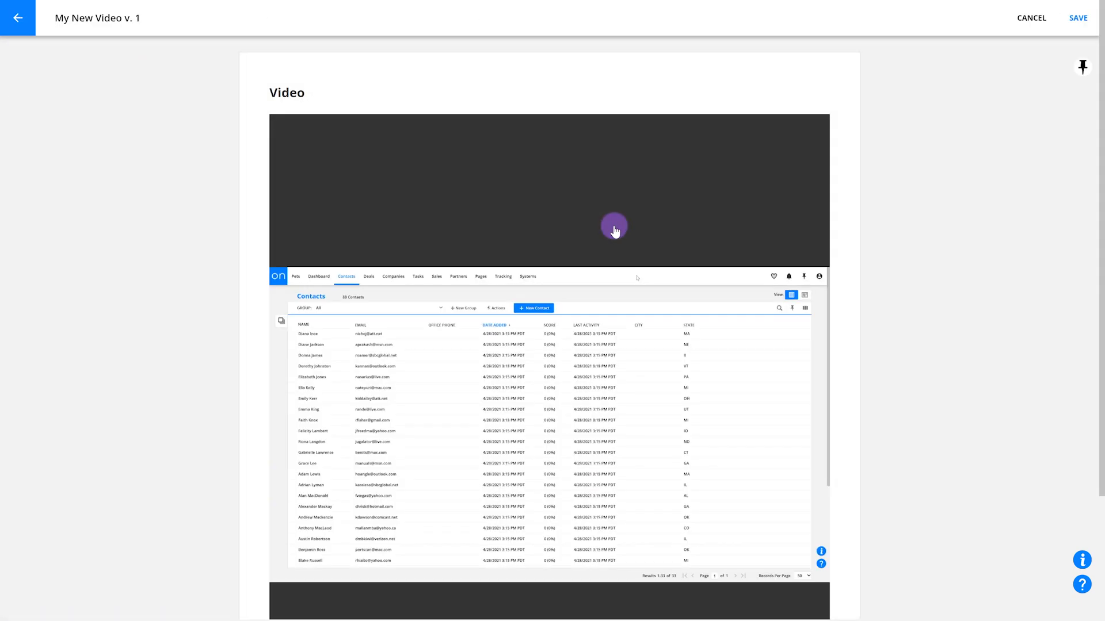
scroll(614, 230, down, 3)
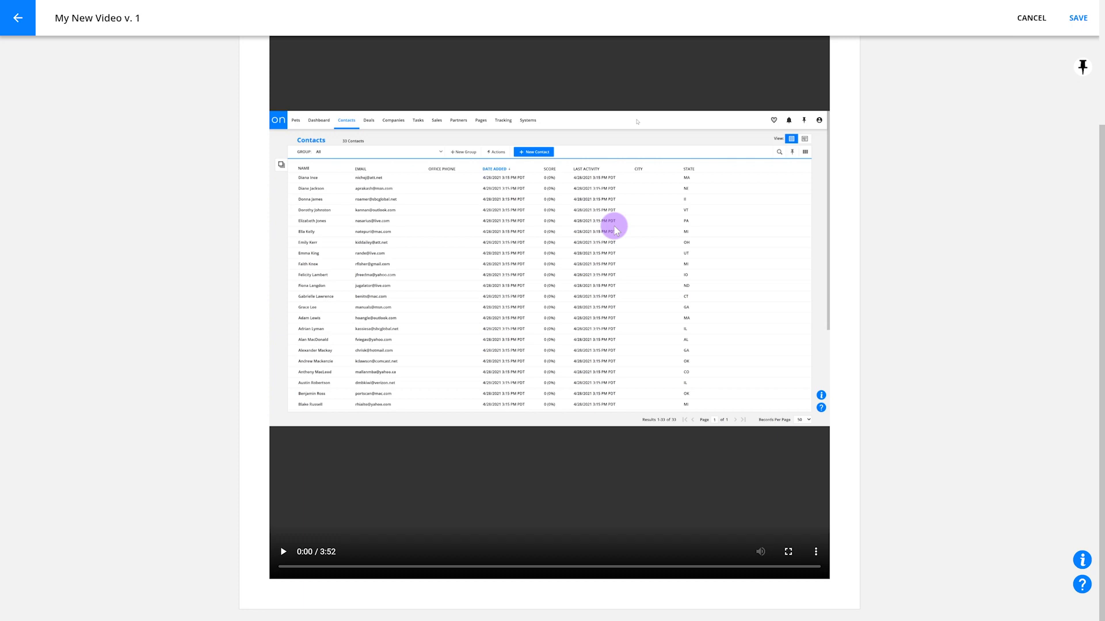
click(18, 22)
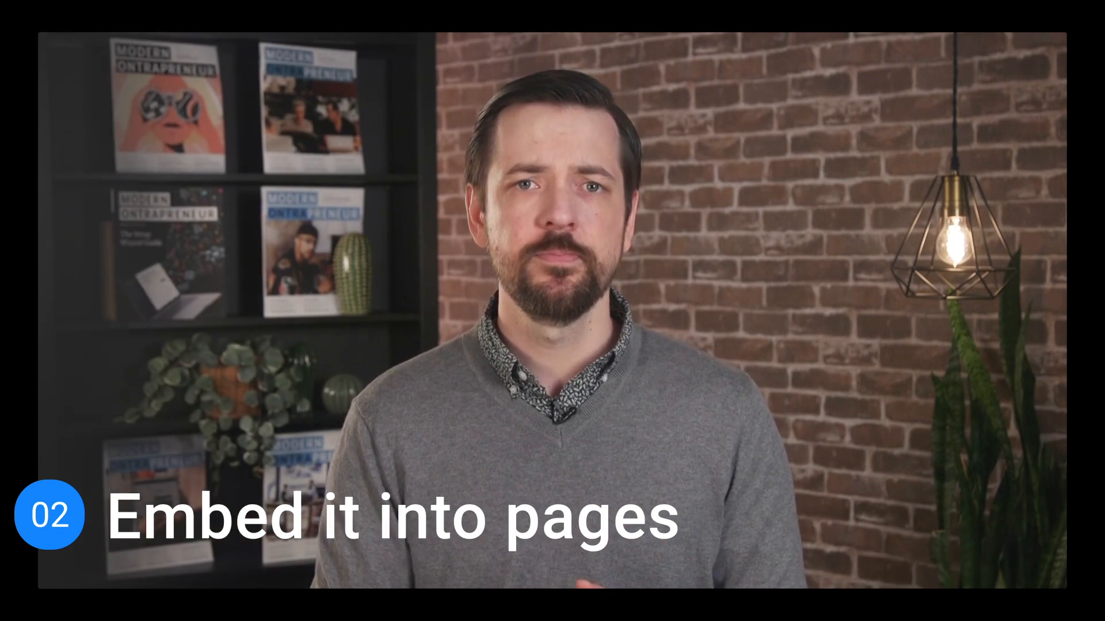
Step: Open the page "Building an Ontraport page" and add a video element above the "First Free Month of Digital Marketing Course Access" heading
click(250, 132)
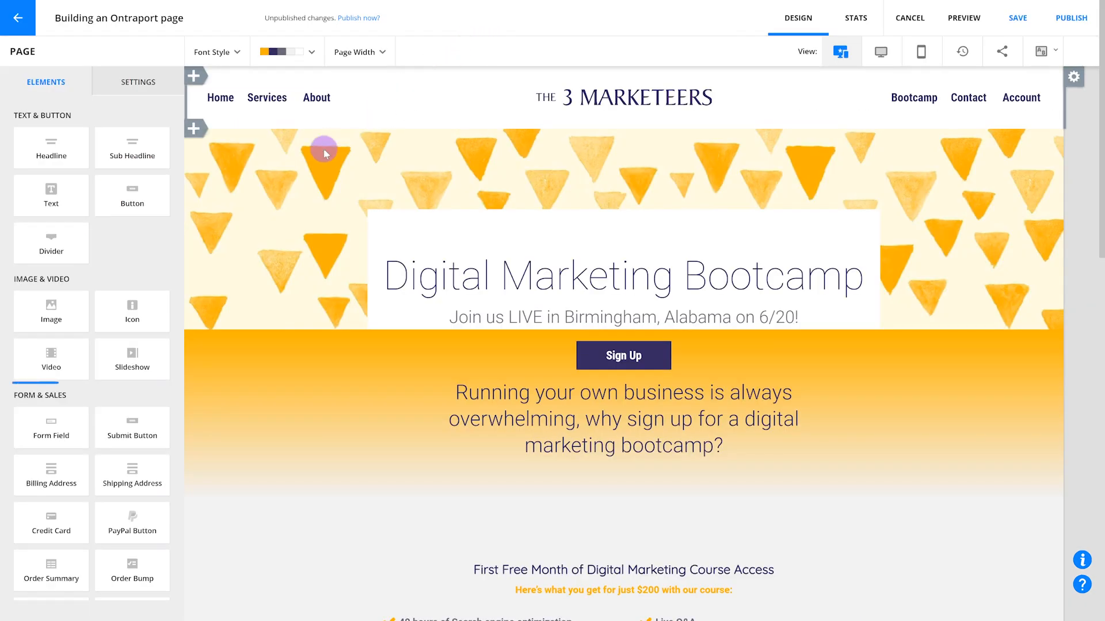
drag(52, 363, 606, 298)
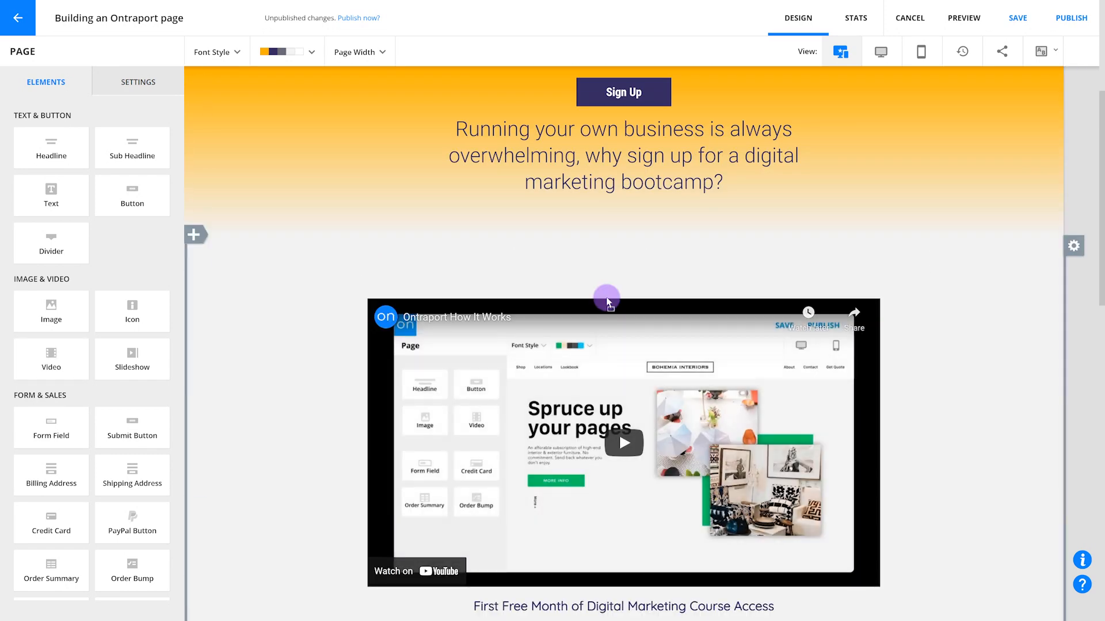
Step: Set the new video element's provider to Ontraport and choose "My New Video v. 1" as its video
click(592, 289)
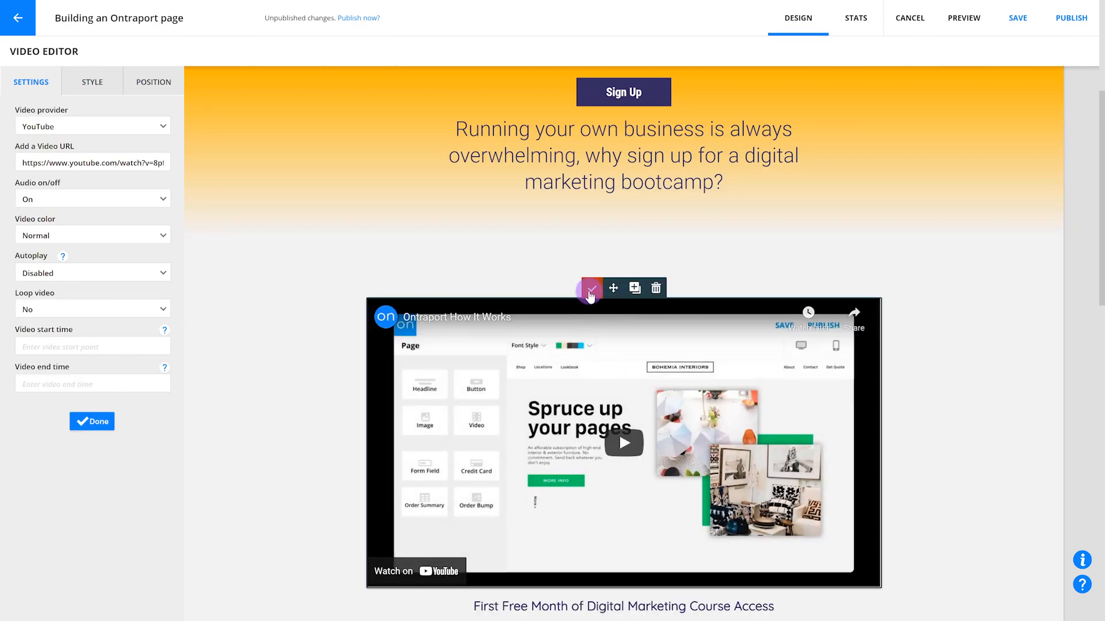
click(87, 134)
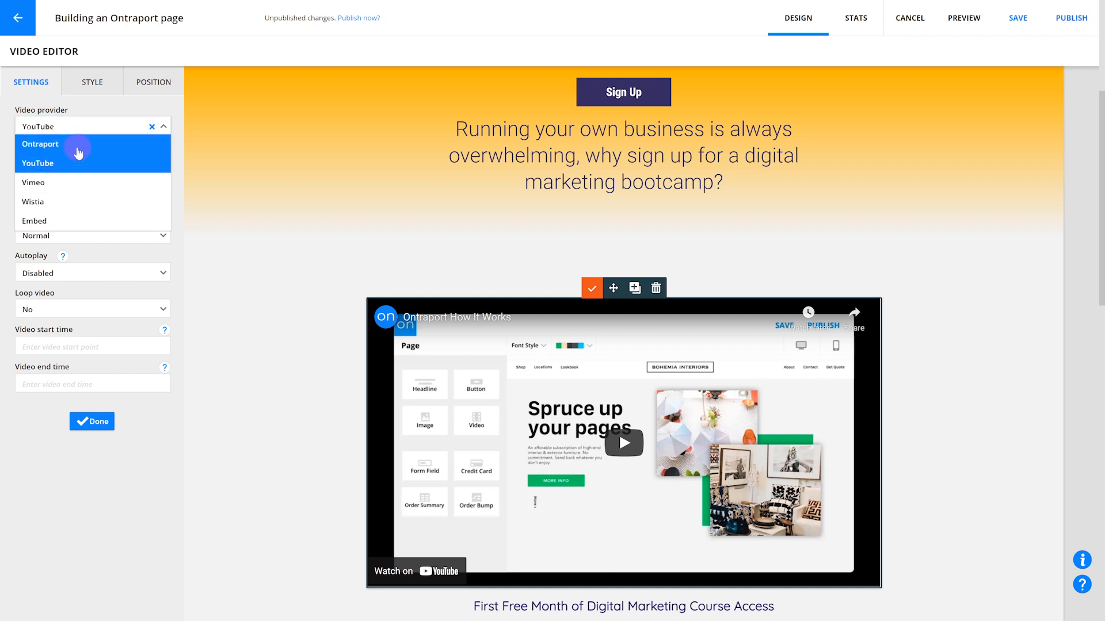
click(79, 148)
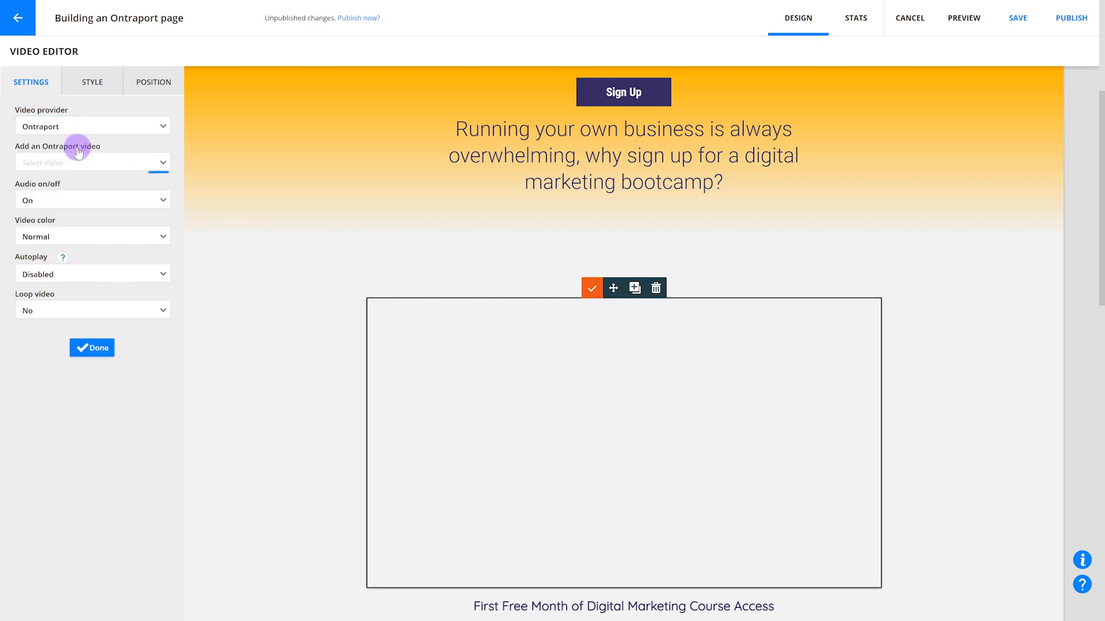
click(83, 162)
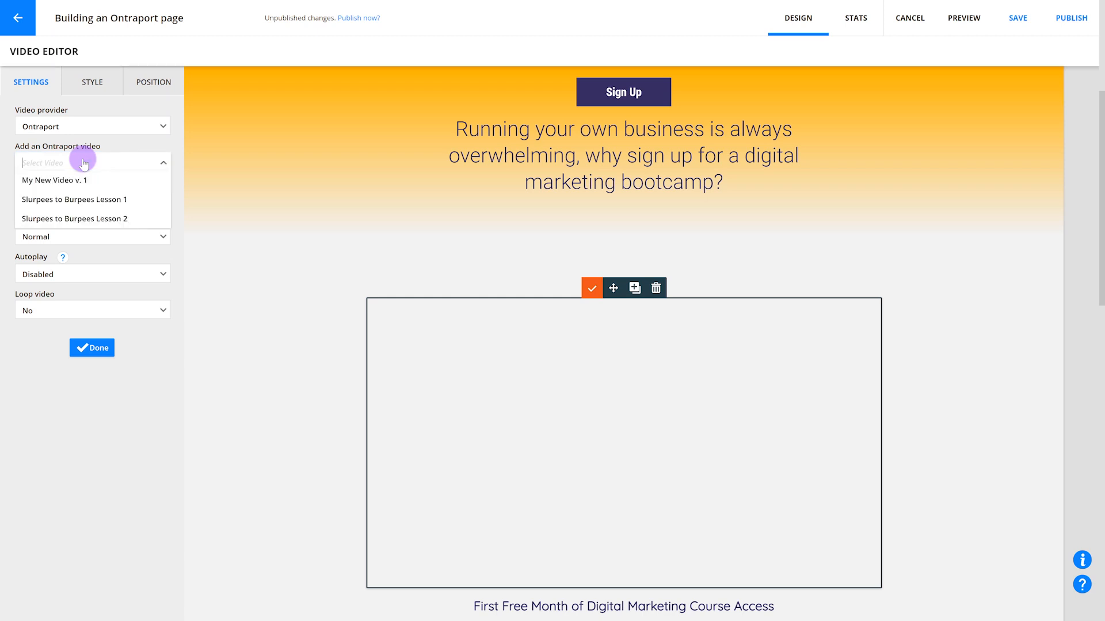
click(82, 179)
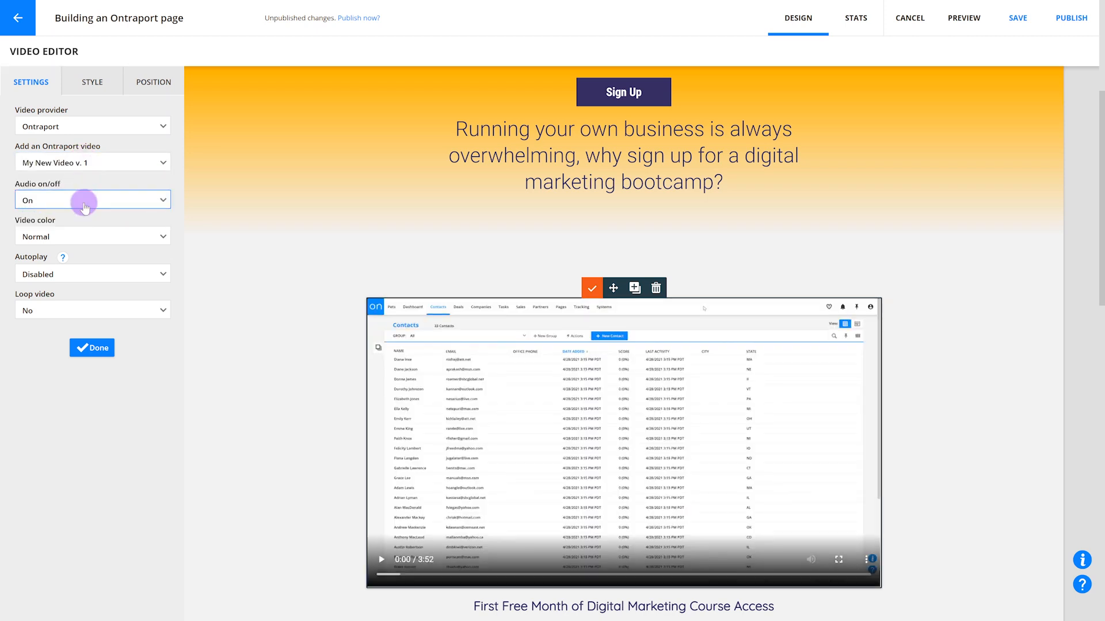
Step: Set the embedded video's audio to Off
click(84, 206)
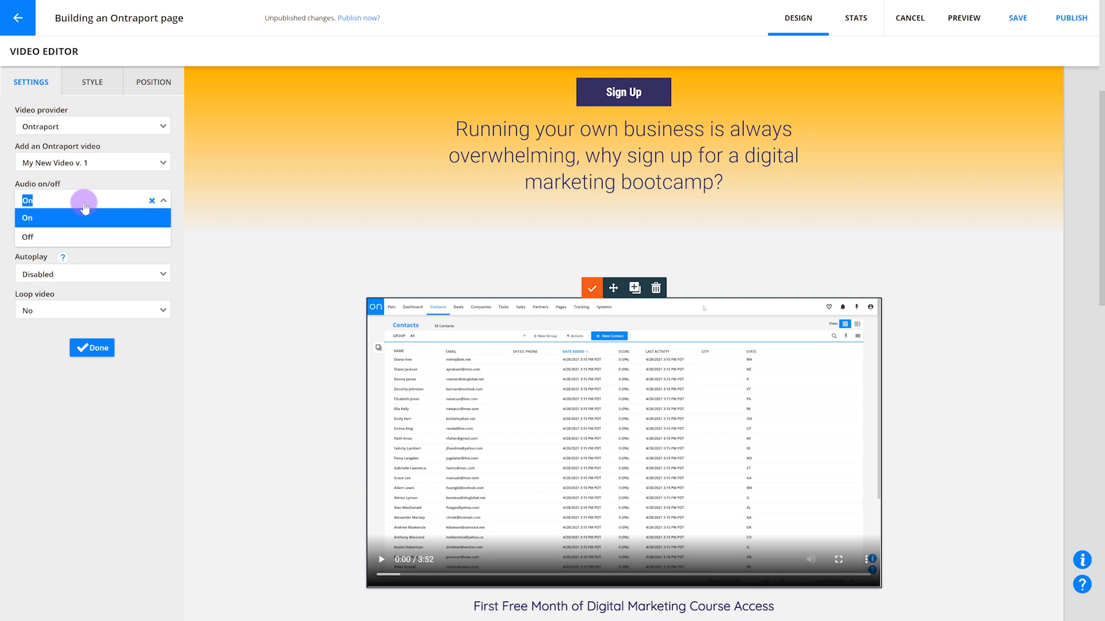
click(84, 238)
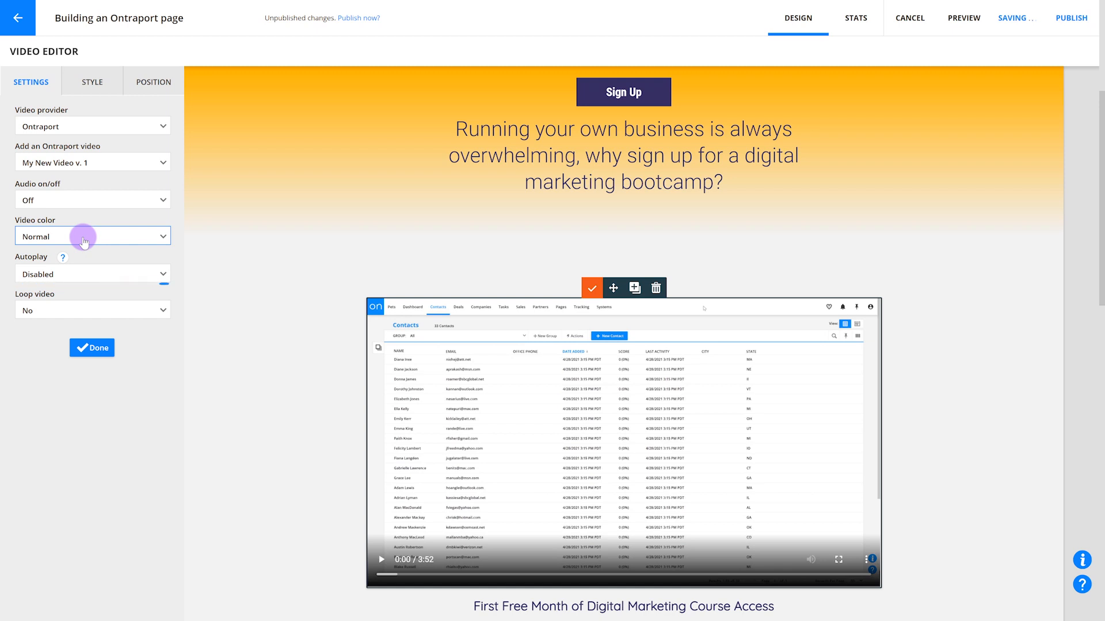
Step: Try the Dark video color on the embedded video and set it back to Normal
click(83, 240)
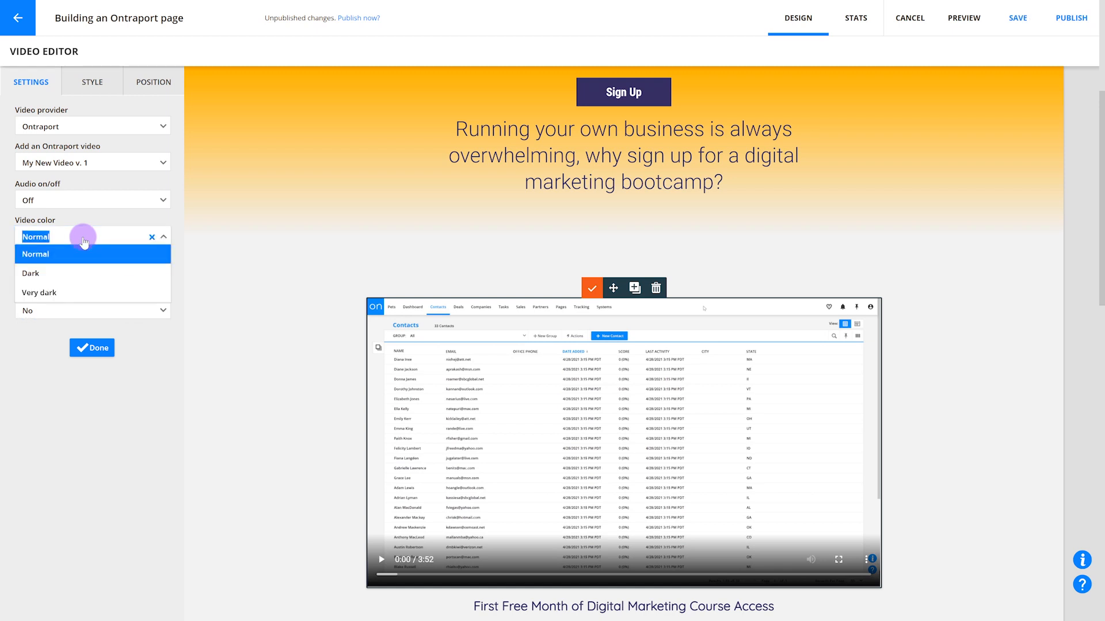
click(80, 272)
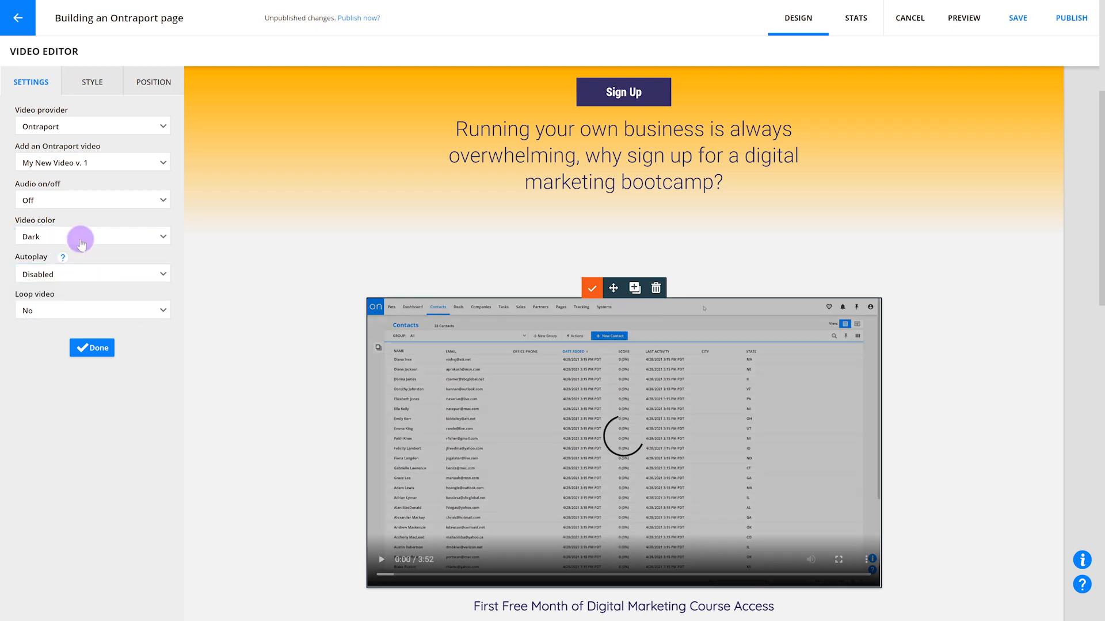
click(79, 239)
click(79, 294)
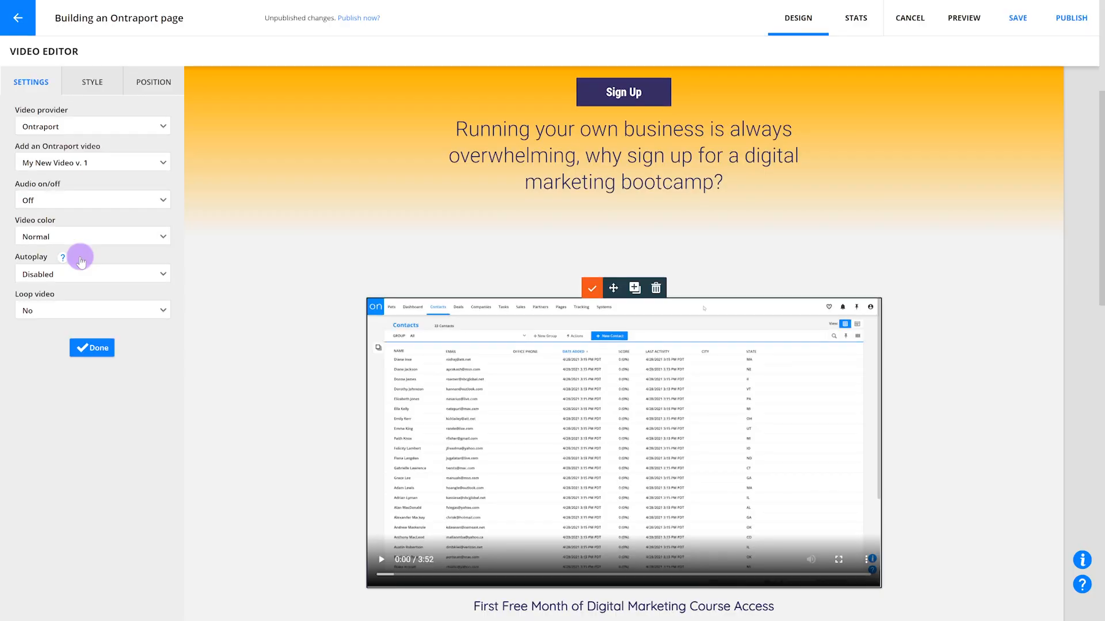
Step: Enable autoplay and looping for the embedded video and finish editing the element
click(93, 278)
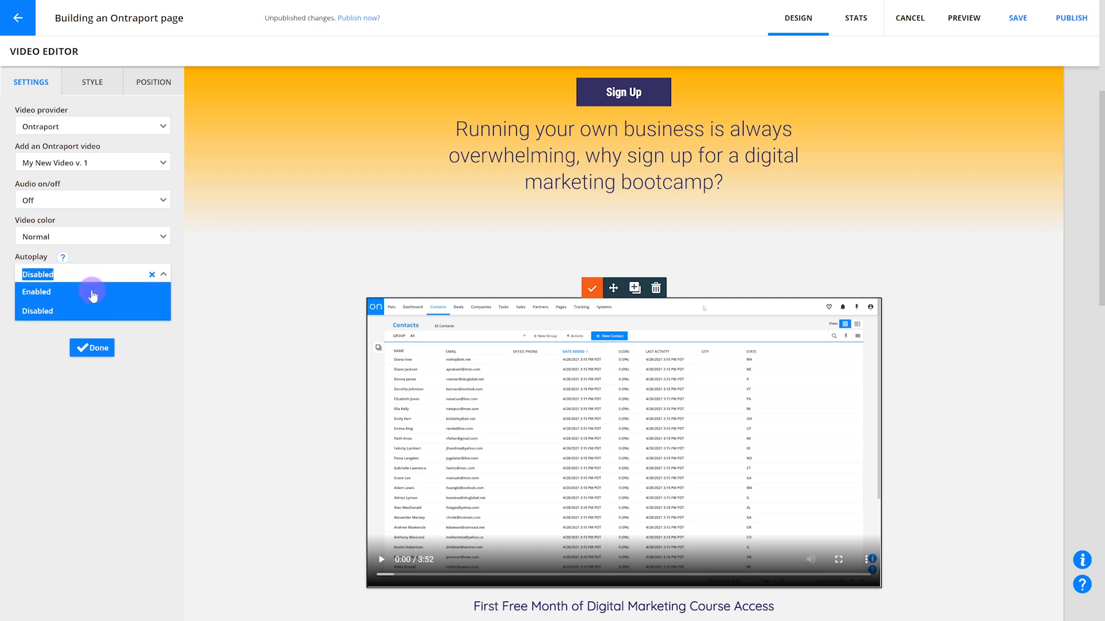
click(93, 293)
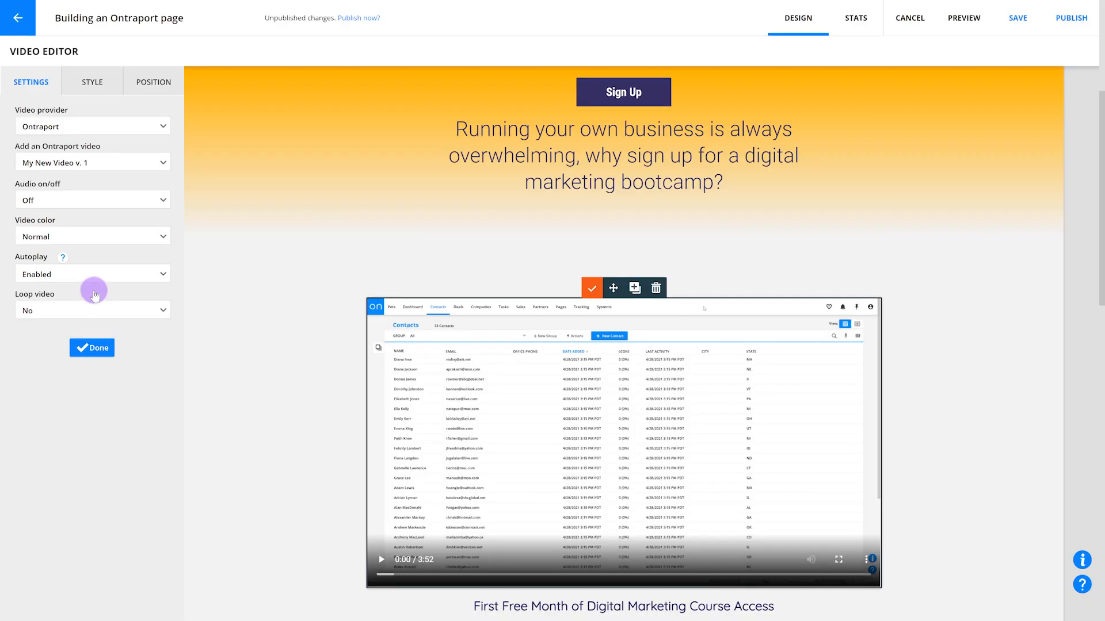
click(93, 310)
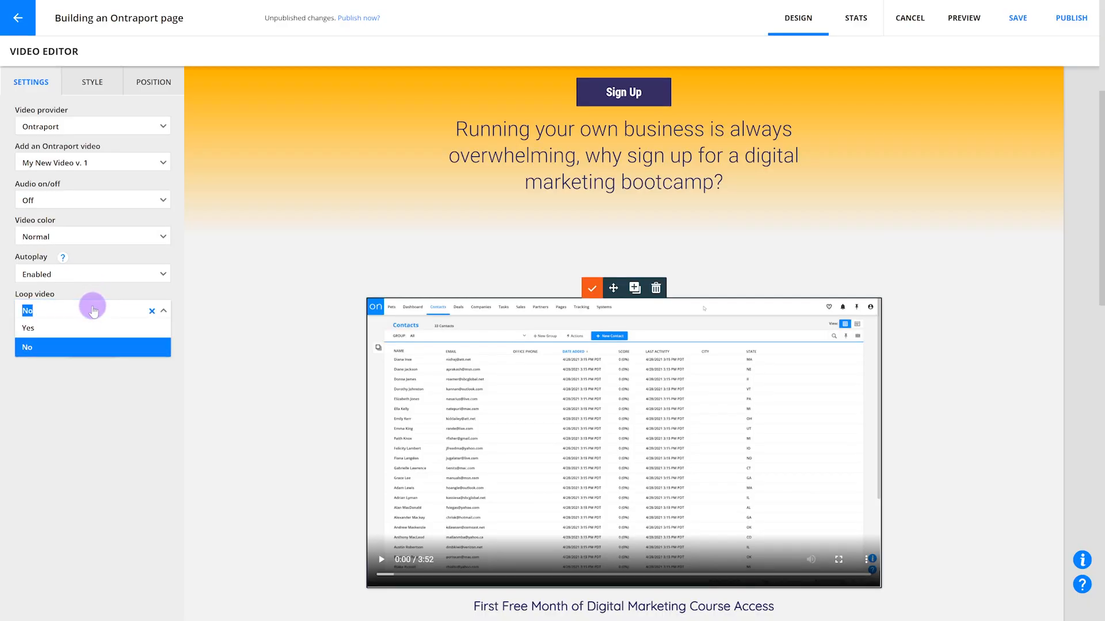
click(93, 333)
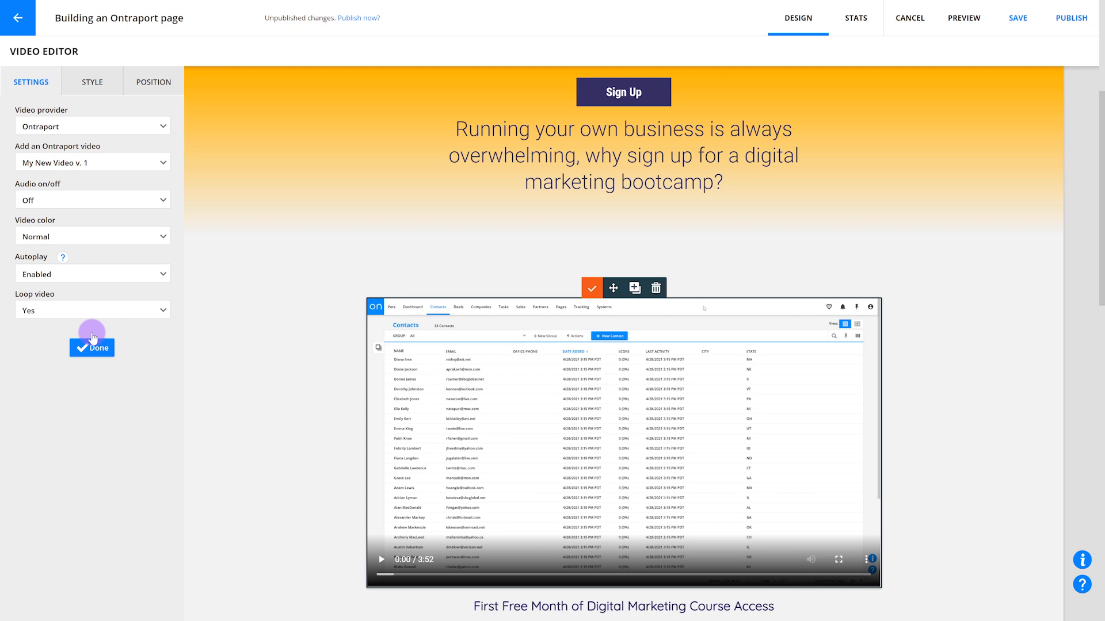
click(96, 349)
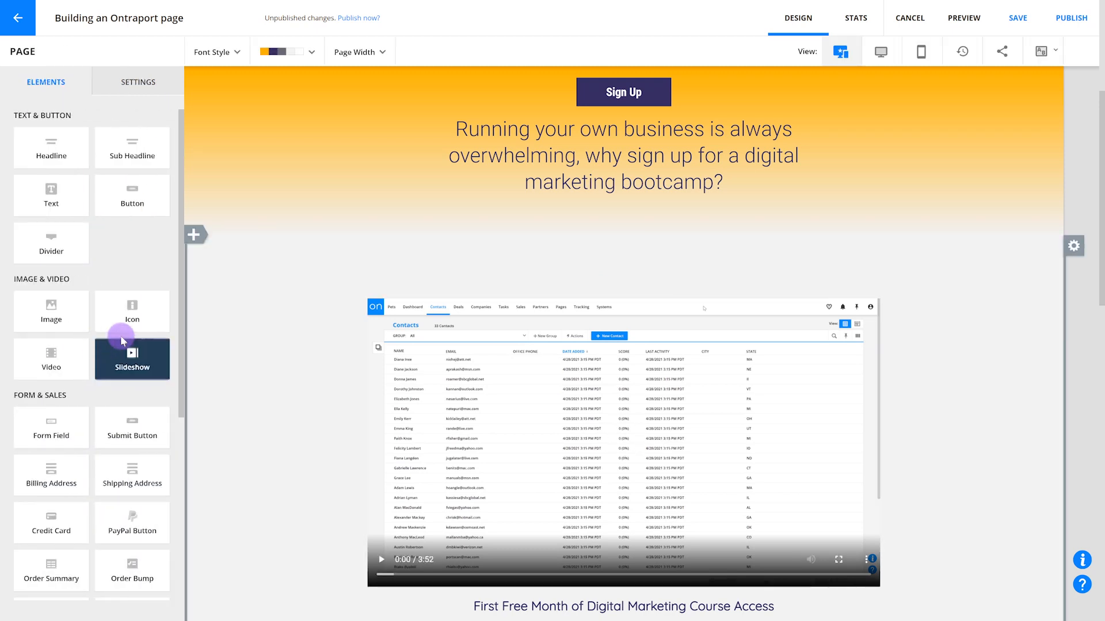
Step: Save and publish the page, and close the publishing dialog
click(1067, 18)
click(760, 427)
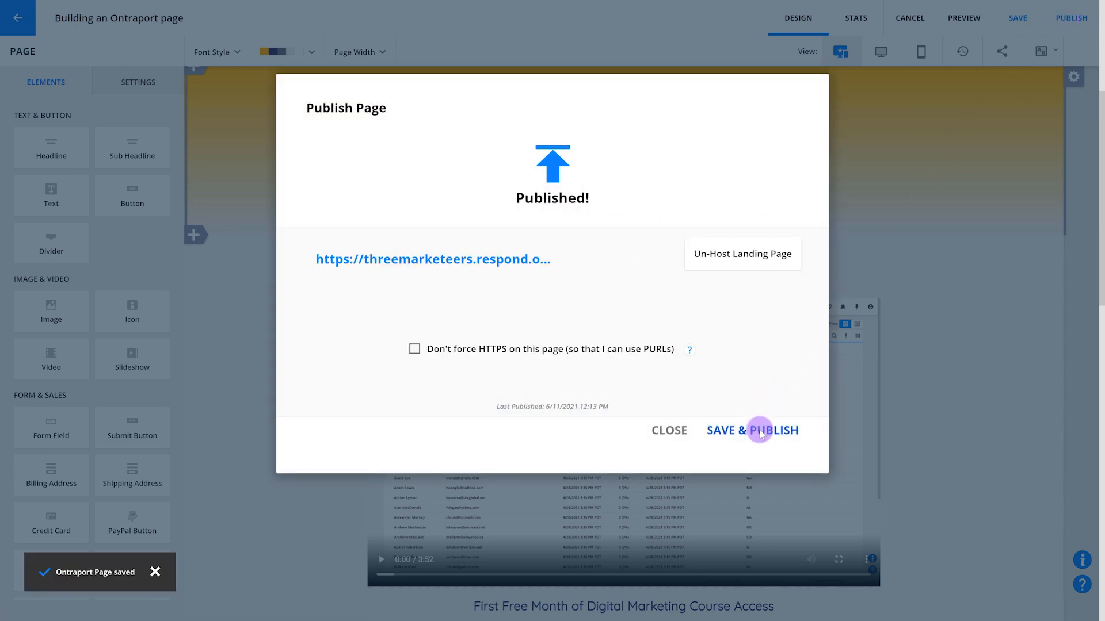
click(671, 431)
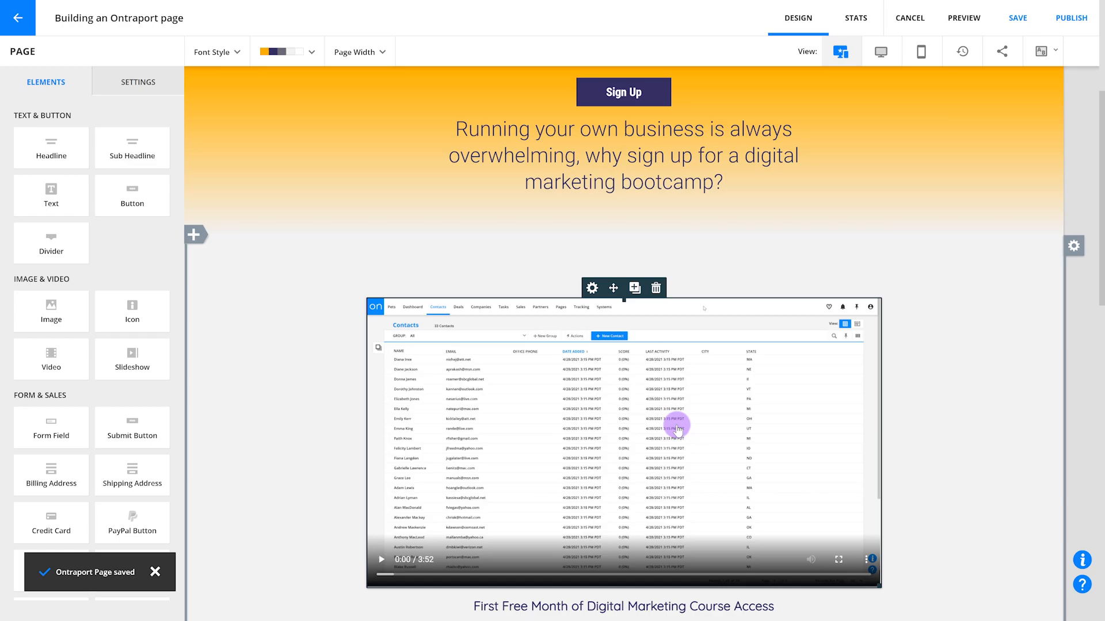